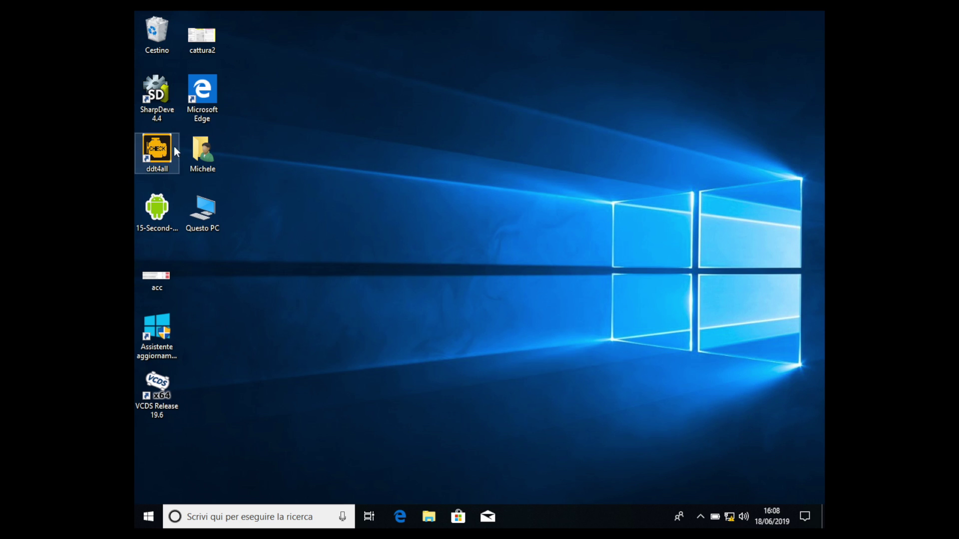
- Launch ddt4all, accept the vehicle damage risk notice, and start connection mode with the Wi-Fi ELM adapter at 192.168.0.10:35000
double_click(161, 158)
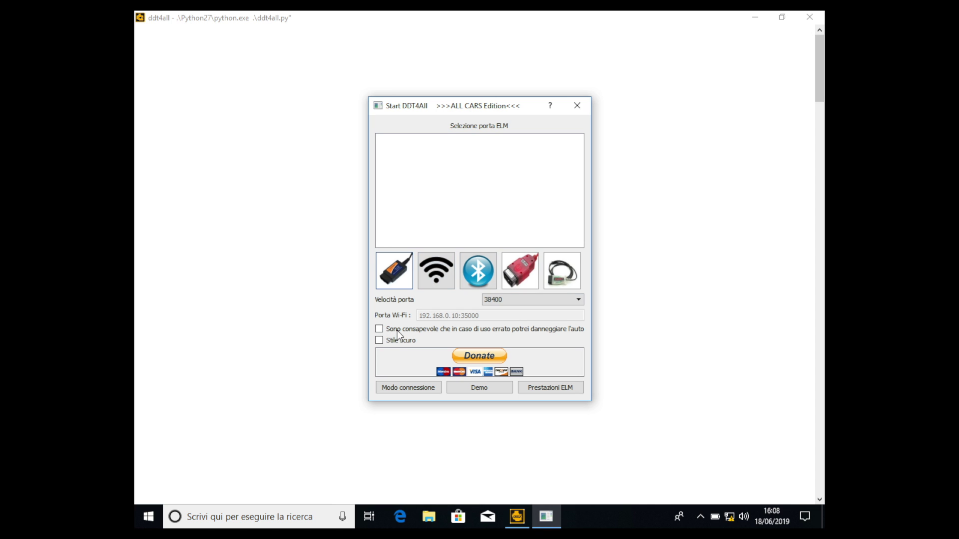
left_click(380, 328)
left_click(440, 272)
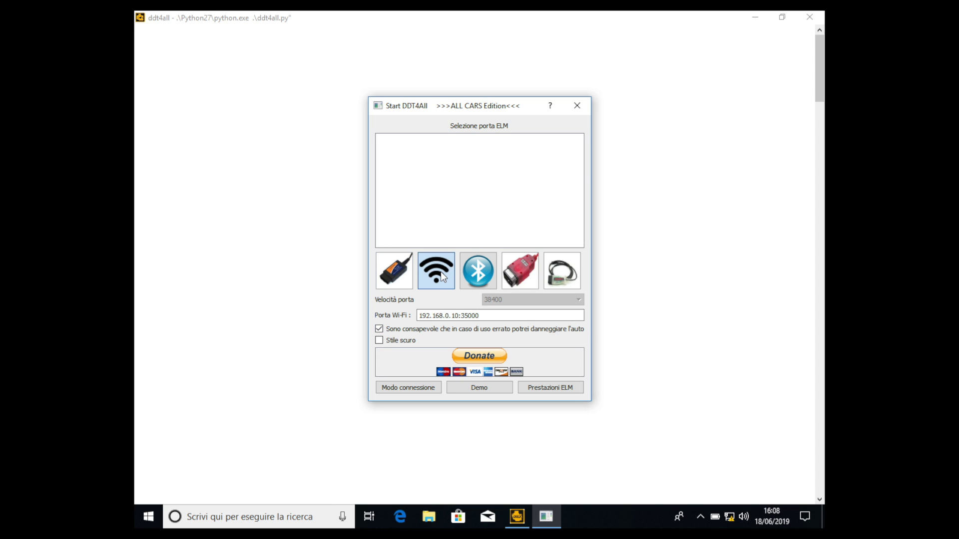
left_click(400, 388)
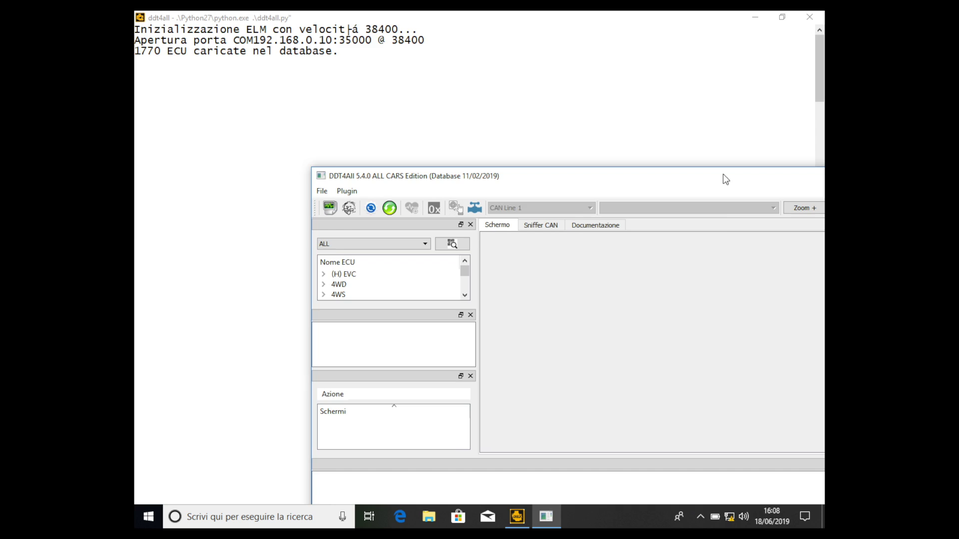
double_click(726, 179)
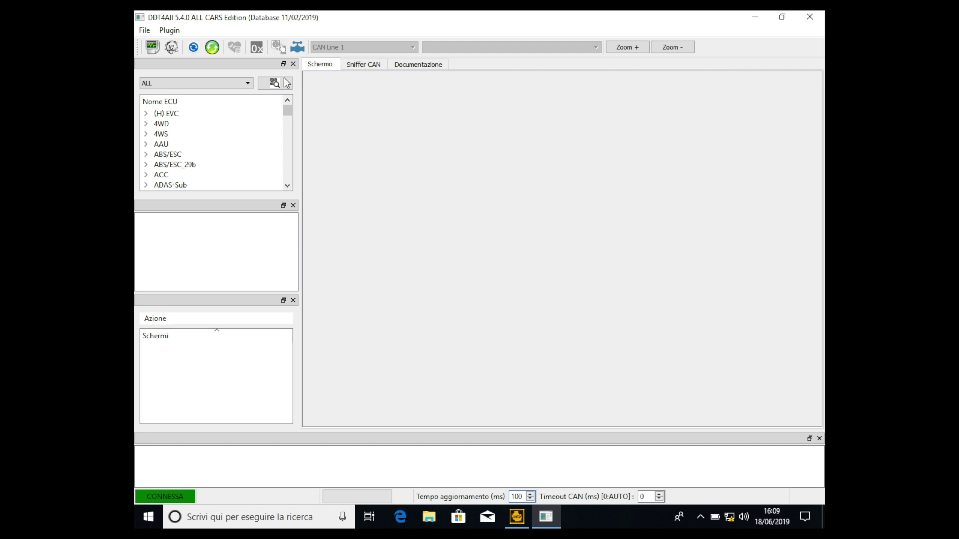
- Filter the ECU list to the vehicle XFB - MEGANE IV
left_click(247, 83)
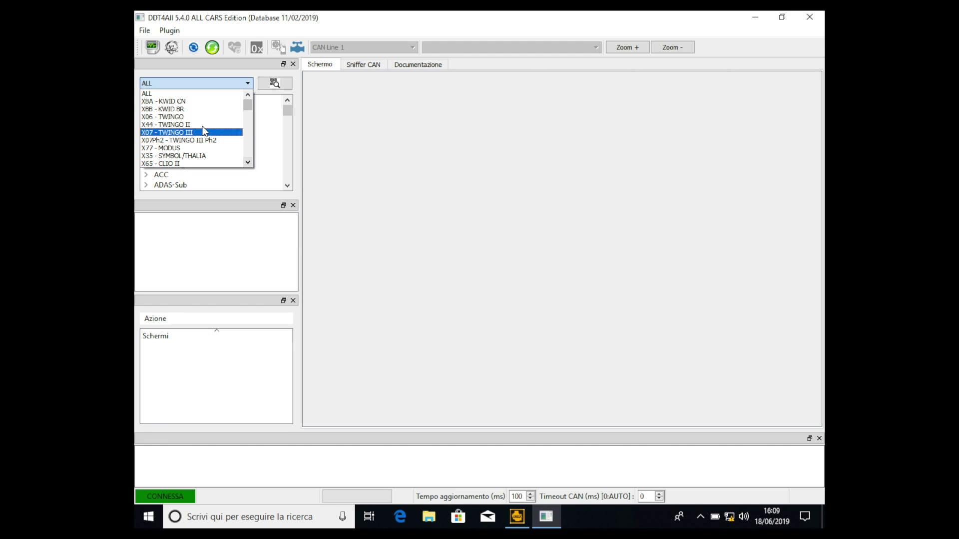
left_click(248, 162)
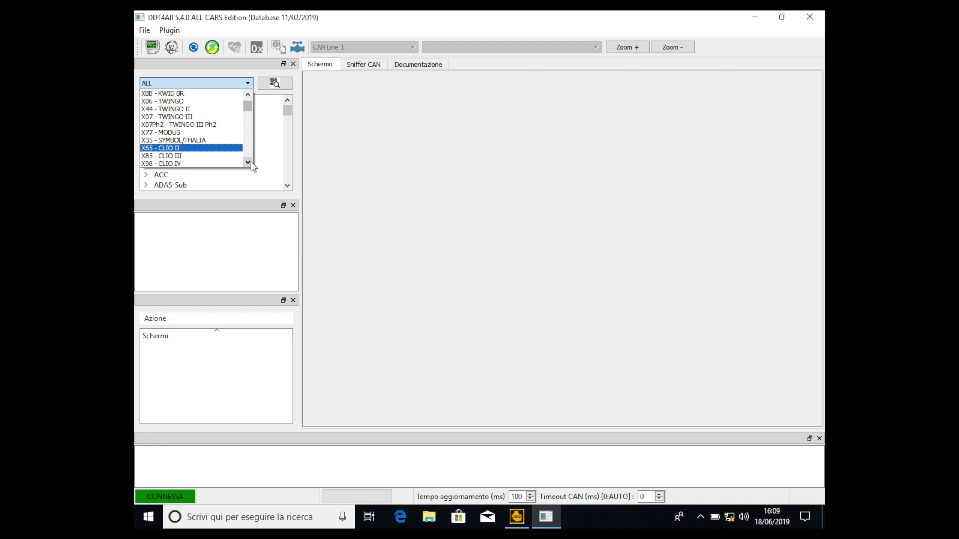
left_click_drag(251, 162, 251, 161)
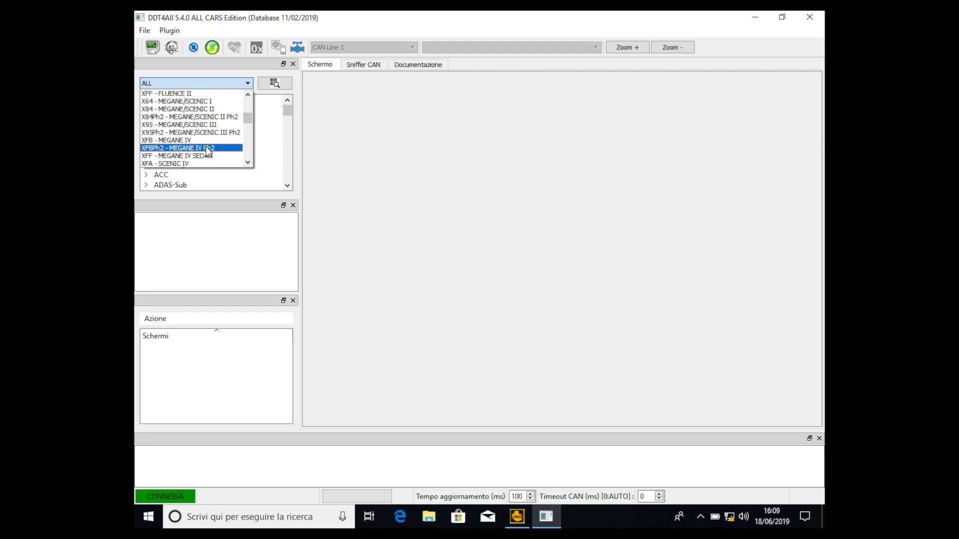
left_click(193, 140)
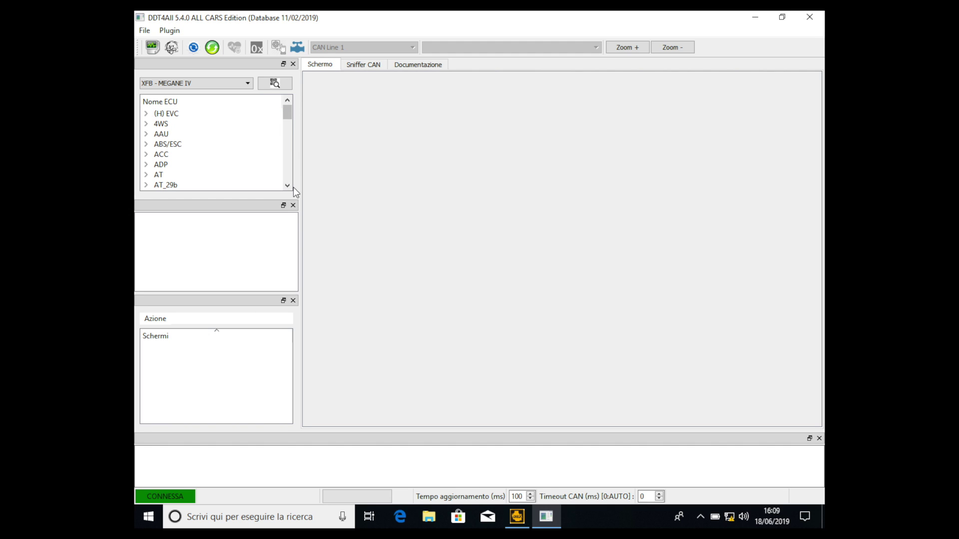
- Expand the Cluster/TDB group in the ECU list to show its cluster versions
left_click_drag(288, 186, 286, 184)
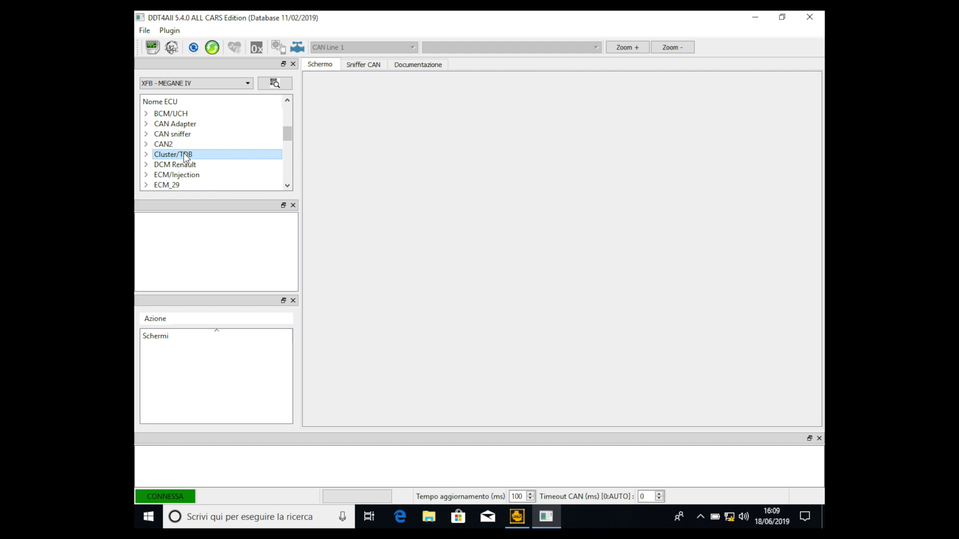
double_click(185, 155)
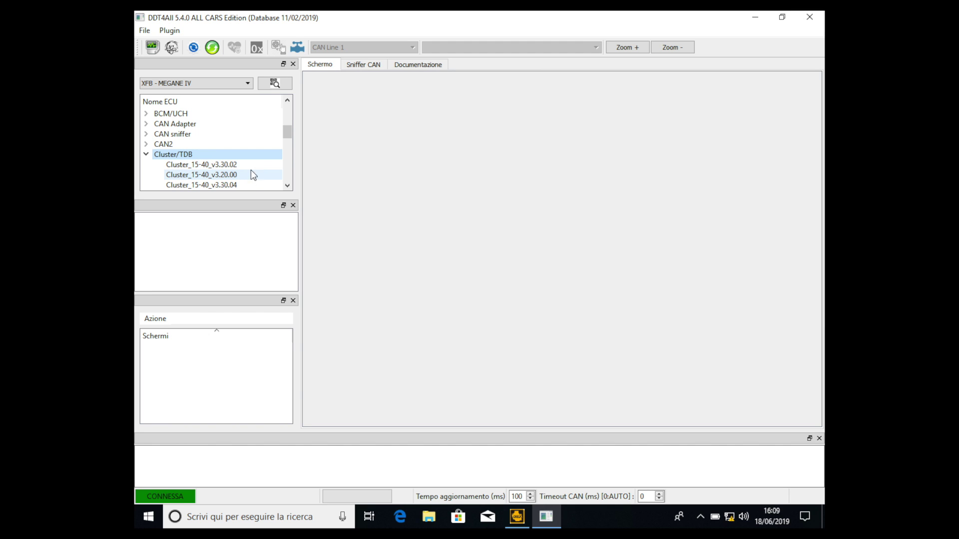
left_click(288, 100)
left_click(287, 100)
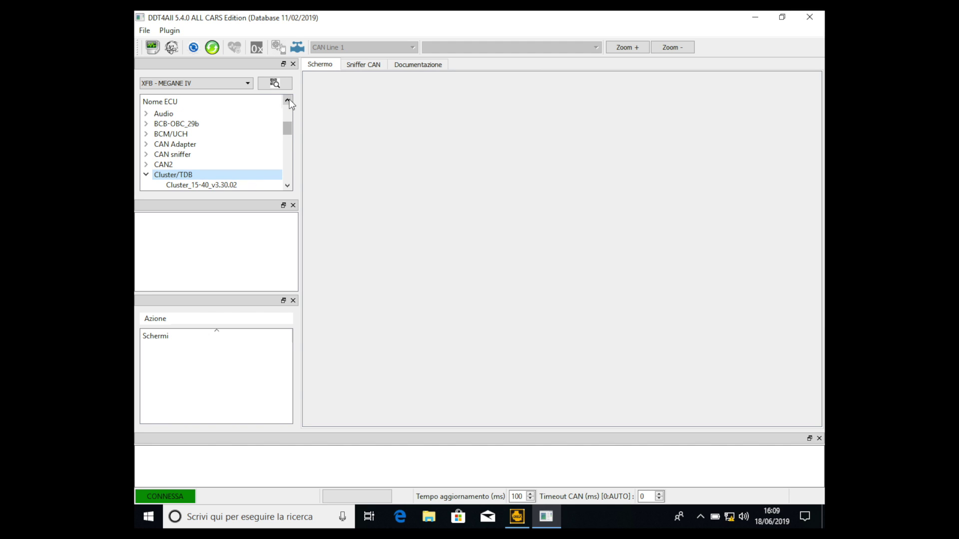
left_click(287, 186)
left_click(287, 186)
left_click(287, 185)
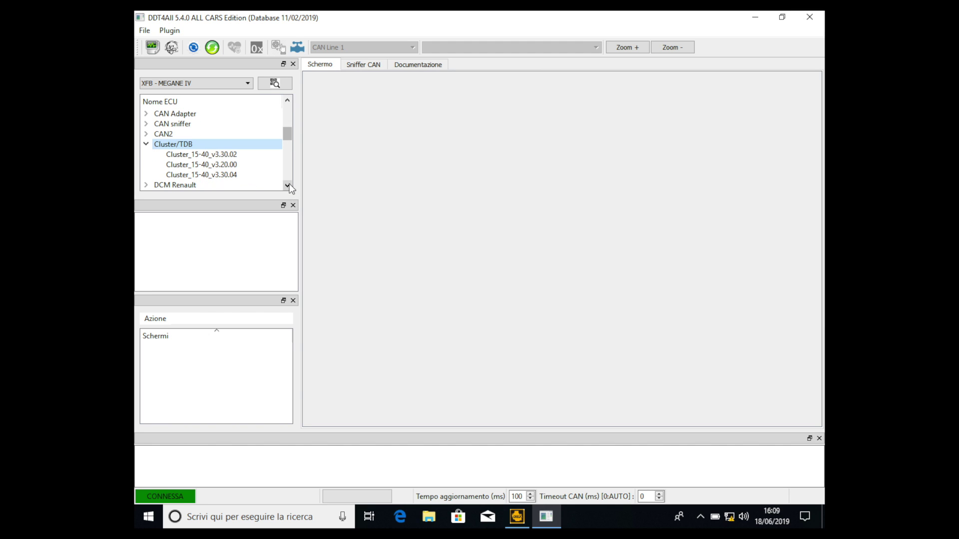
- Load the Cluster_15-40_v3.30.02 ECU and make it the active one
left_click(225, 165)
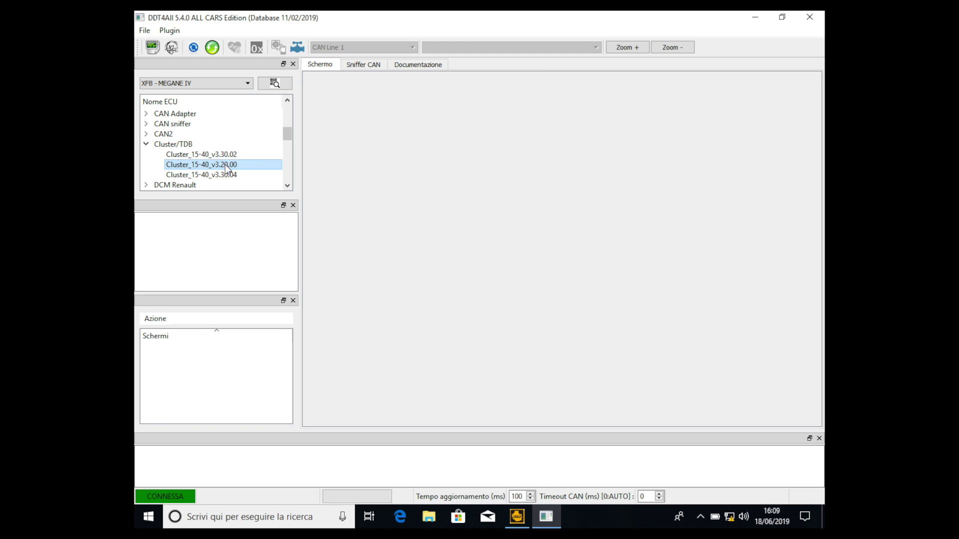
left_click(228, 156)
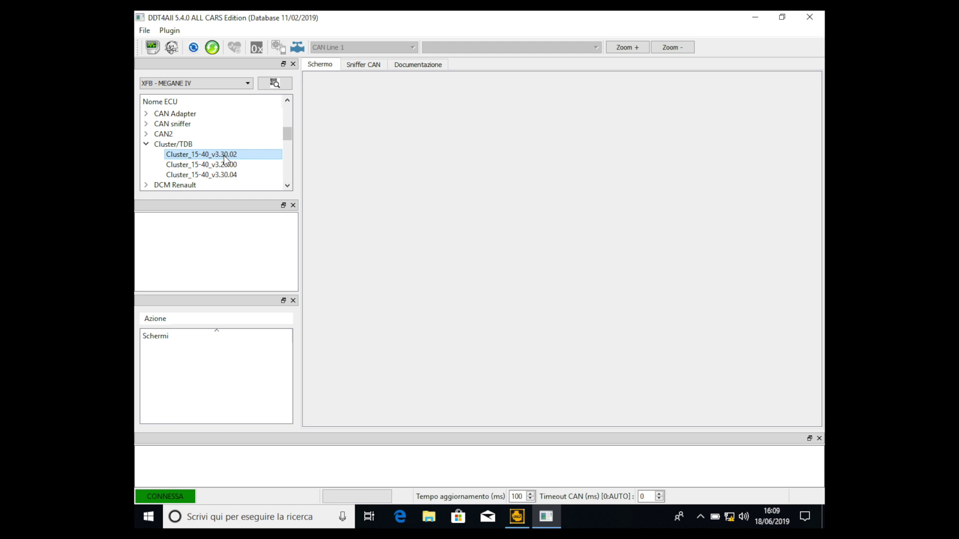
double_click(224, 157)
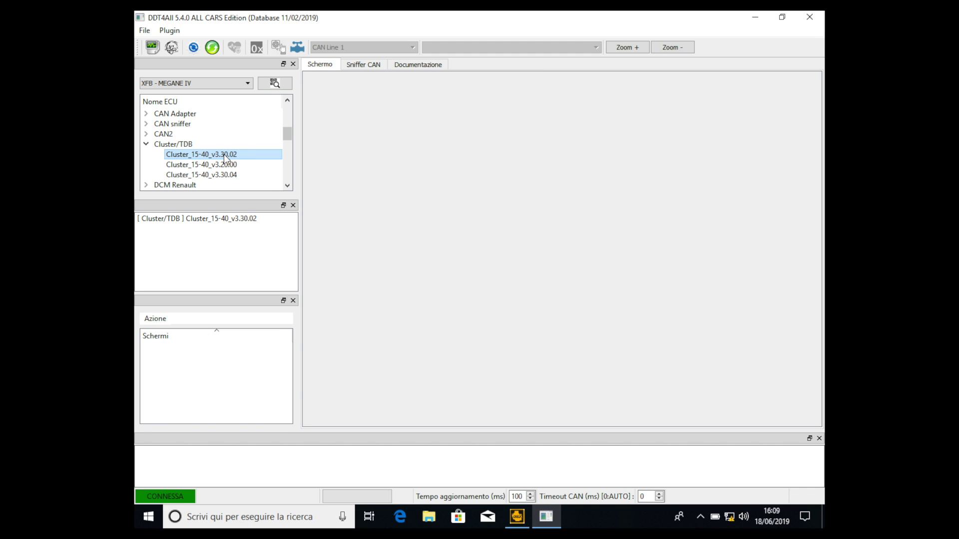
left_click(226, 220)
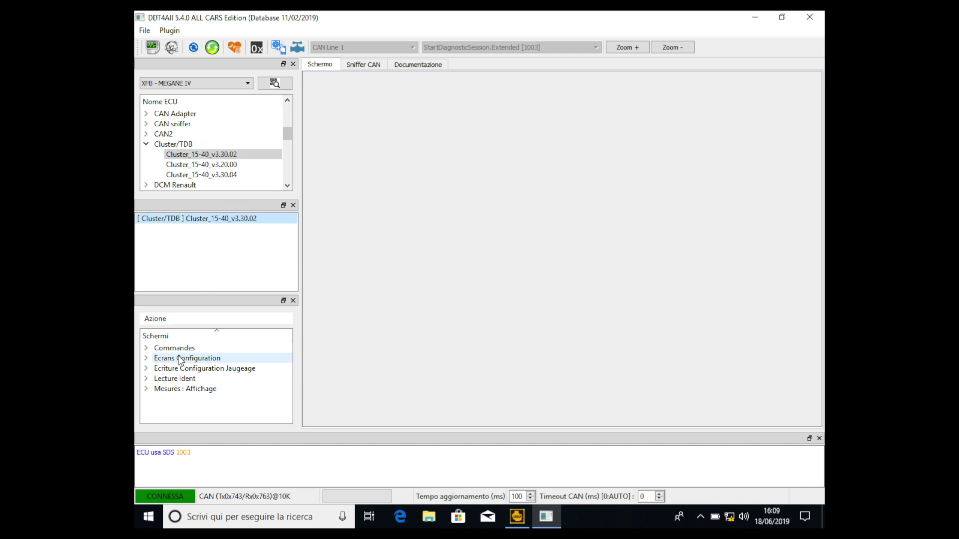
- Open the Conf Prestations VEH screen from the Ecrans Configuration group
double_click(178, 358)
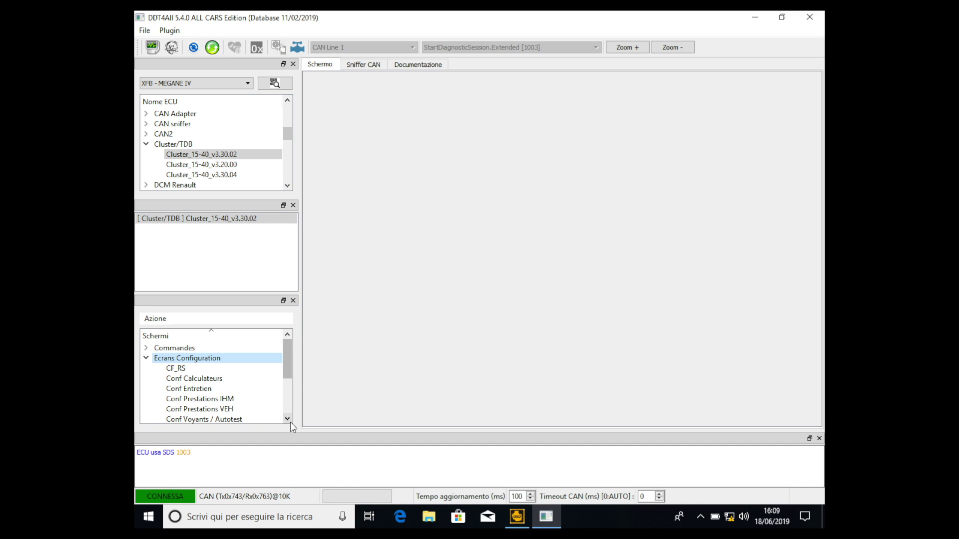
left_click(288, 419)
left_click(288, 419)
left_click(289, 419)
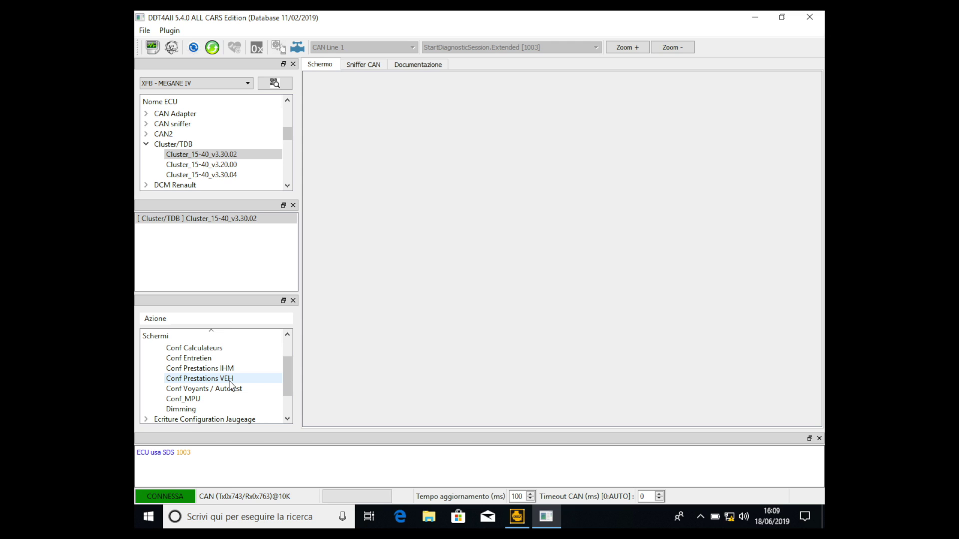
left_click(206, 378)
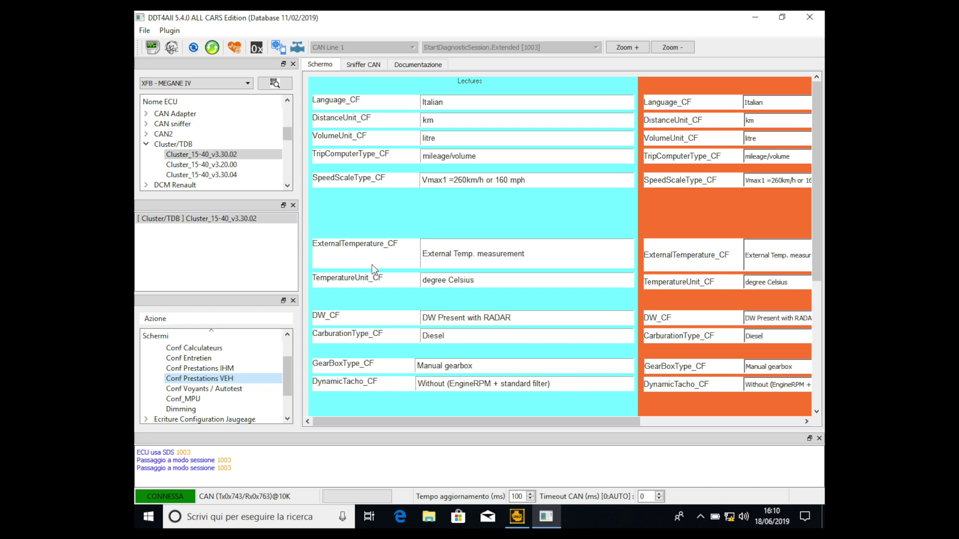
- Set ExternalTemperature_CF to External Temp. Measurement and Display, write it to the cluster, and check the value read back
scroll(511, 263, "right", 3)
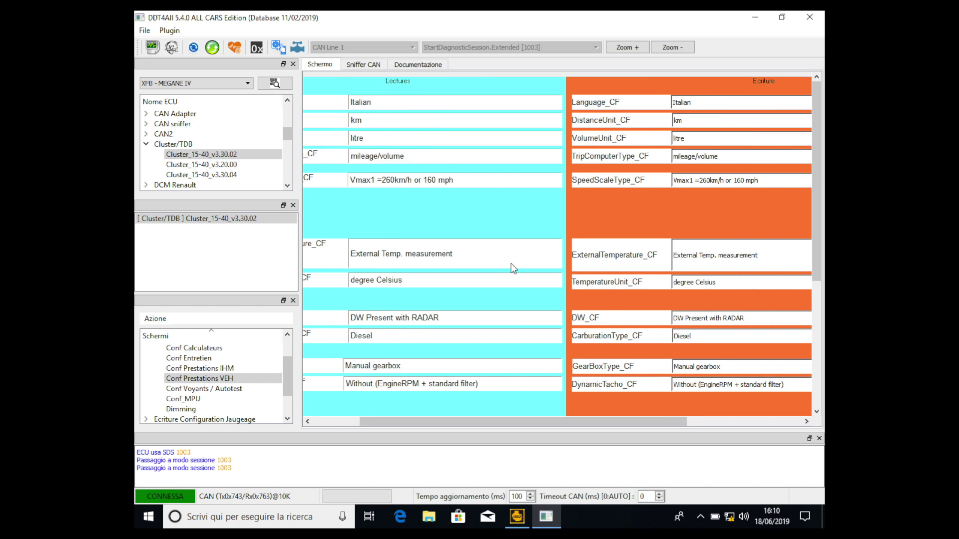
scroll(593, 211, "right", 4)
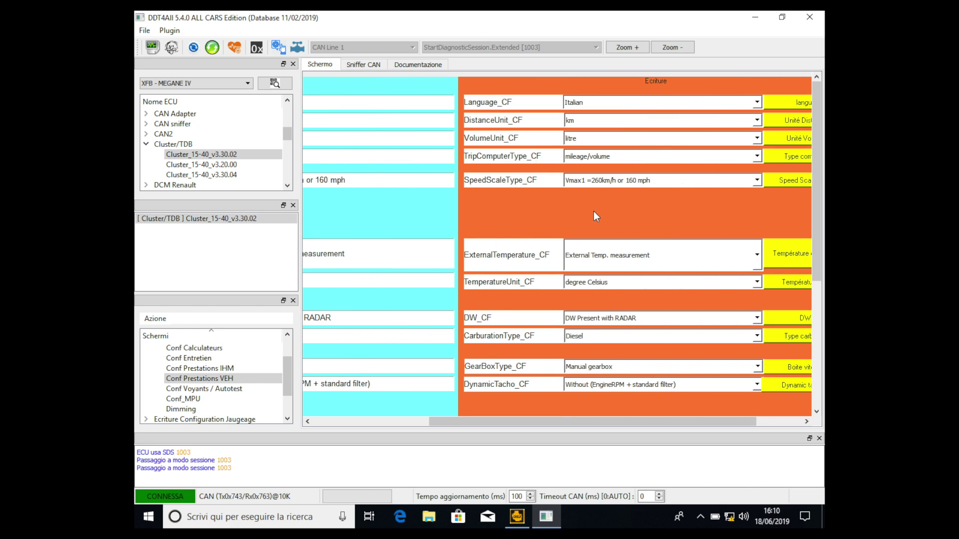
left_click(758, 255)
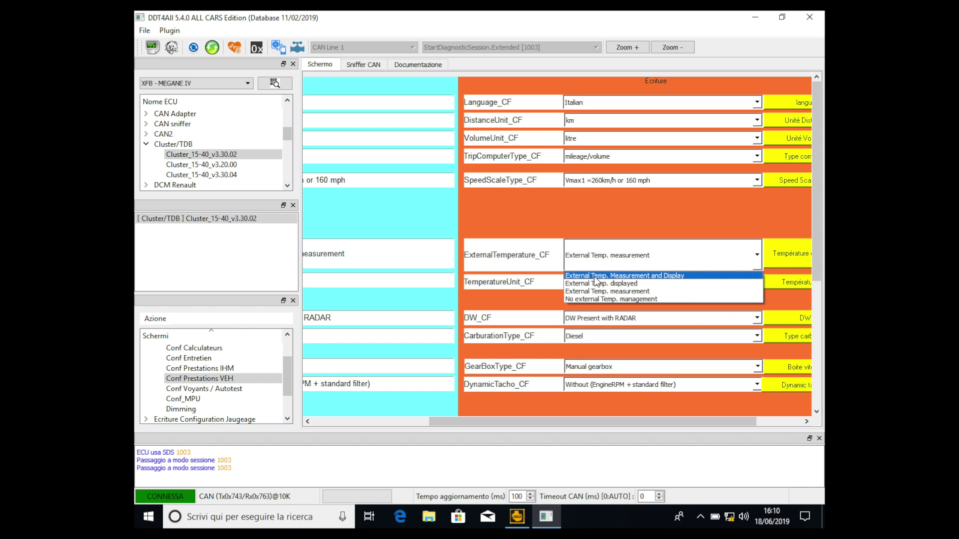
left_click(656, 275)
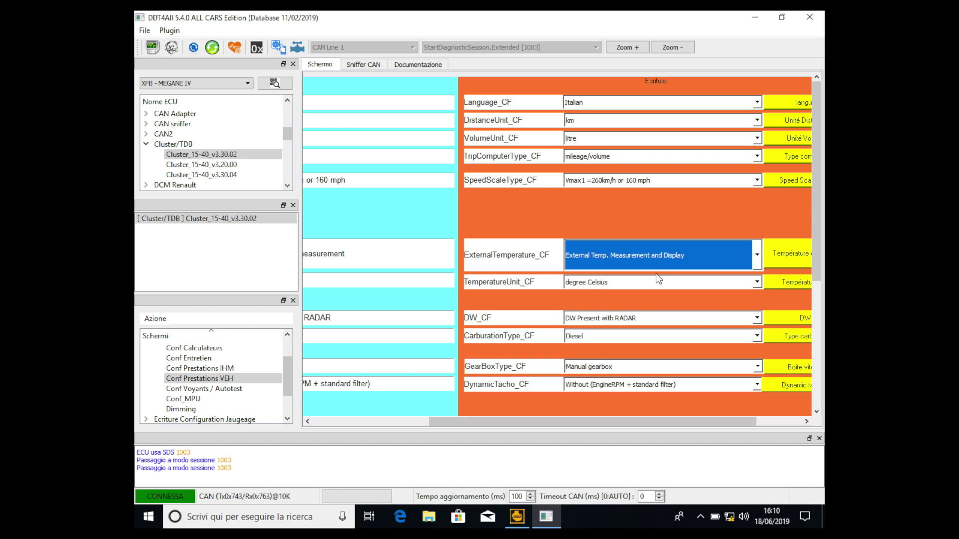
left_click(656, 229)
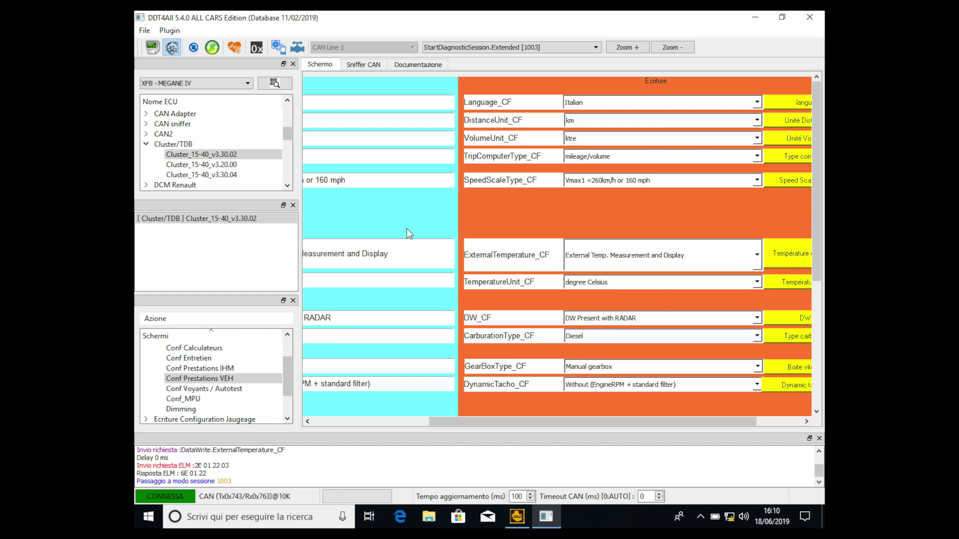
scroll(407, 229, "left", 5)
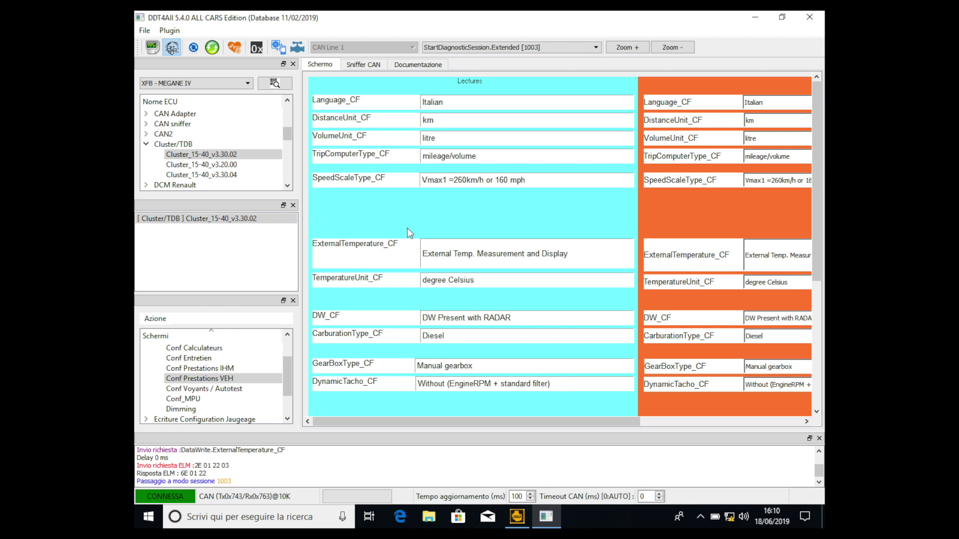
scroll(407, 228, "down", 5)
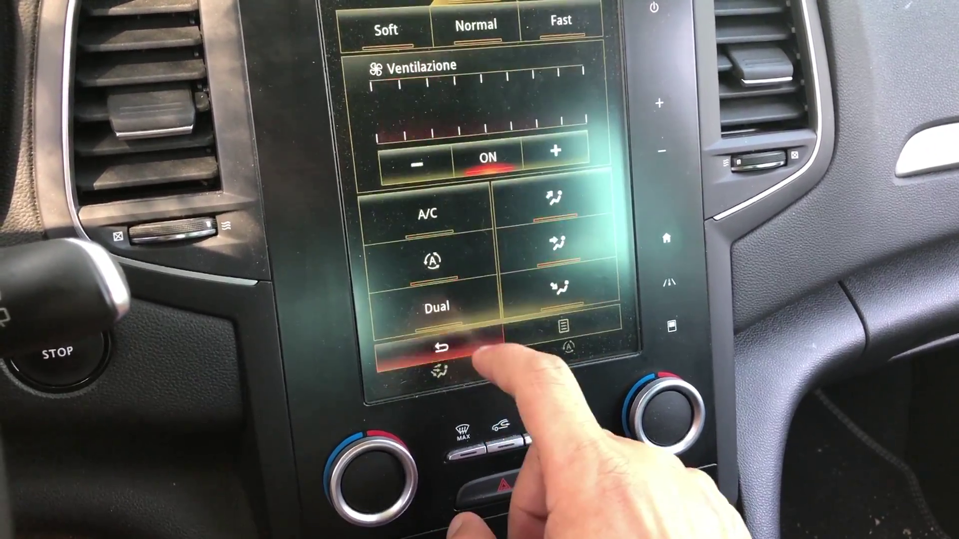
left_click(475, 352)
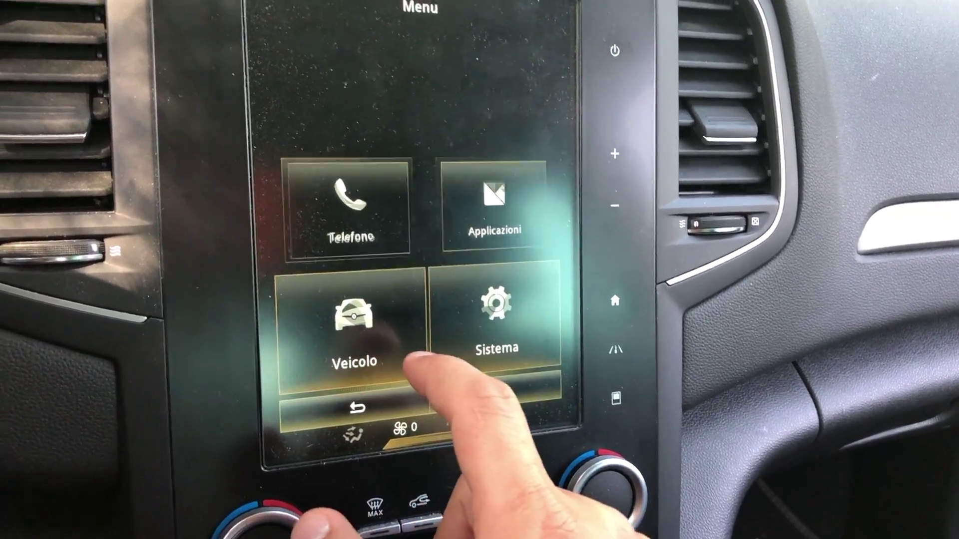
left_click(372, 327)
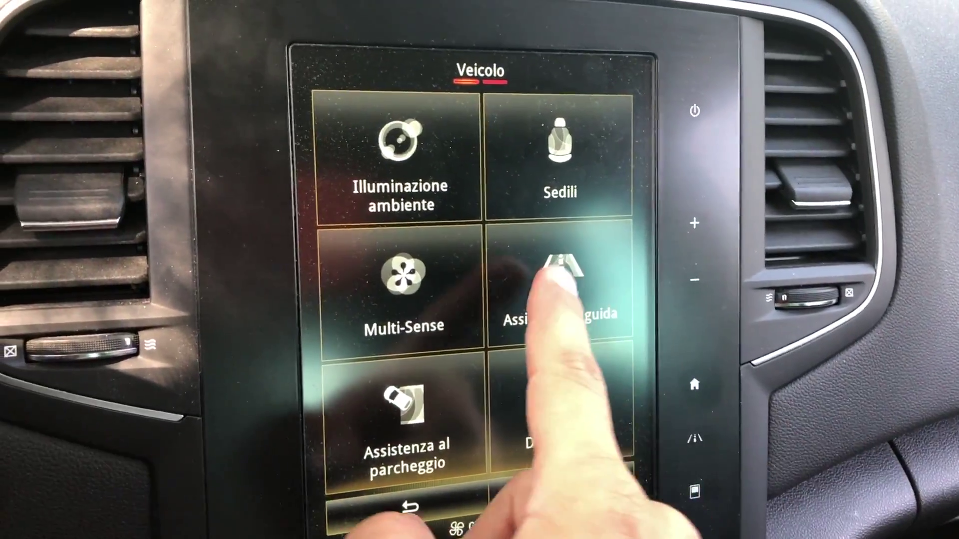
left_click_drag(517, 277, 414, 302)
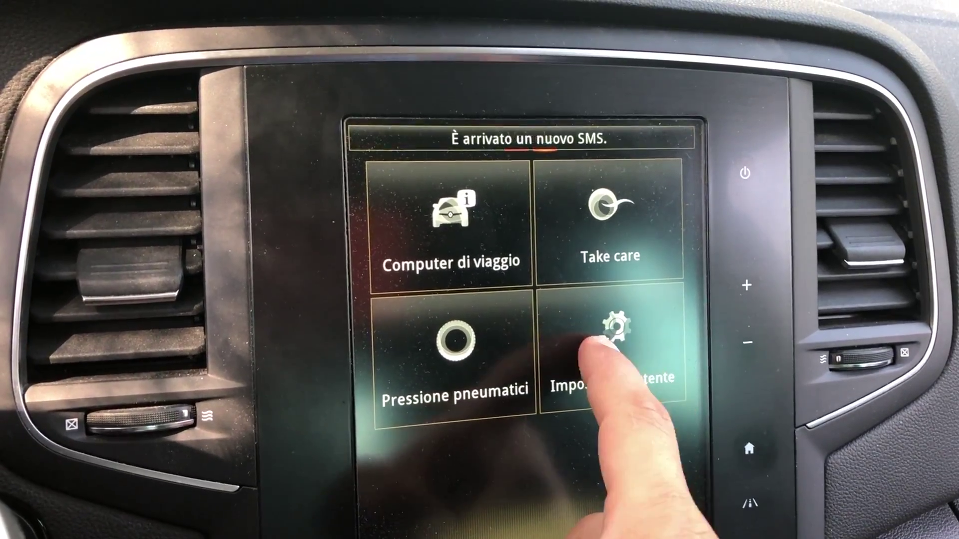
left_click(581, 344)
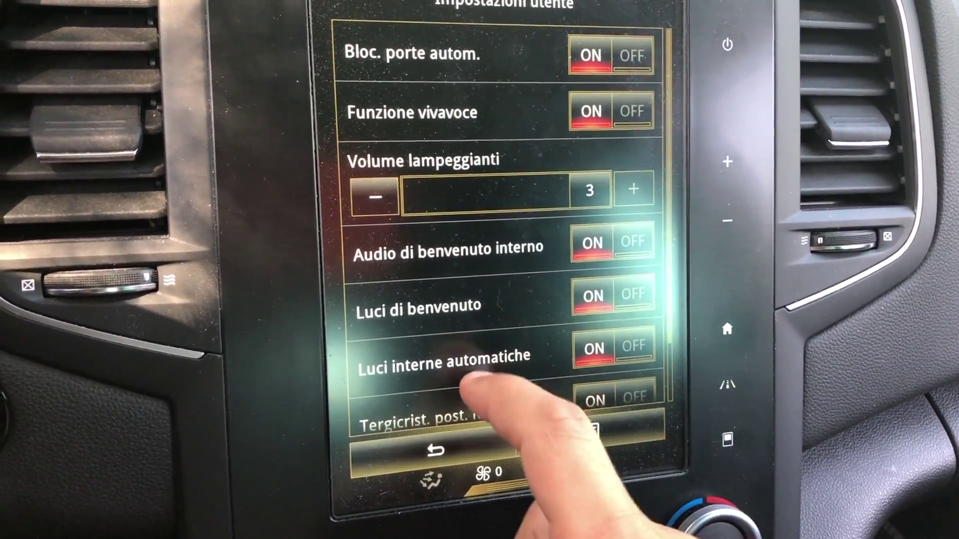
left_click_drag(474, 385, 469, 273)
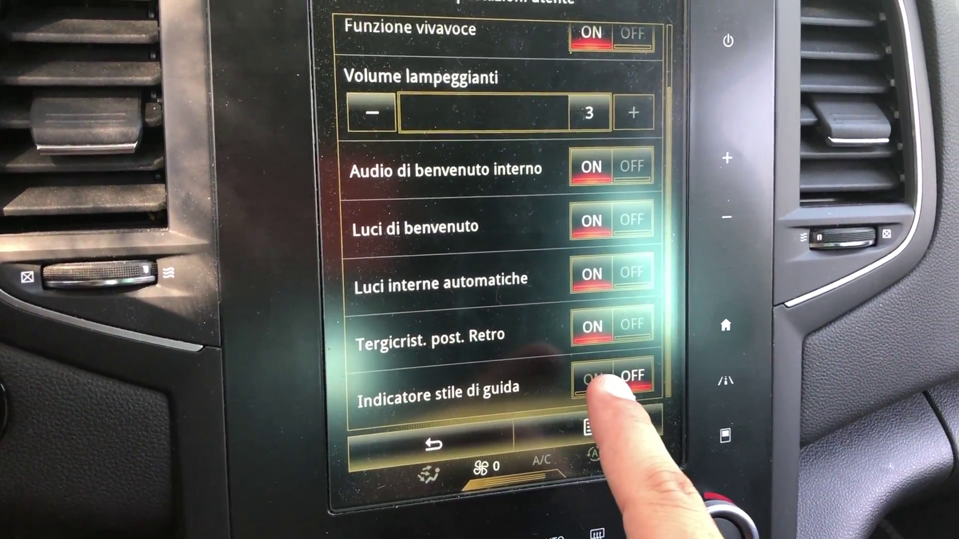